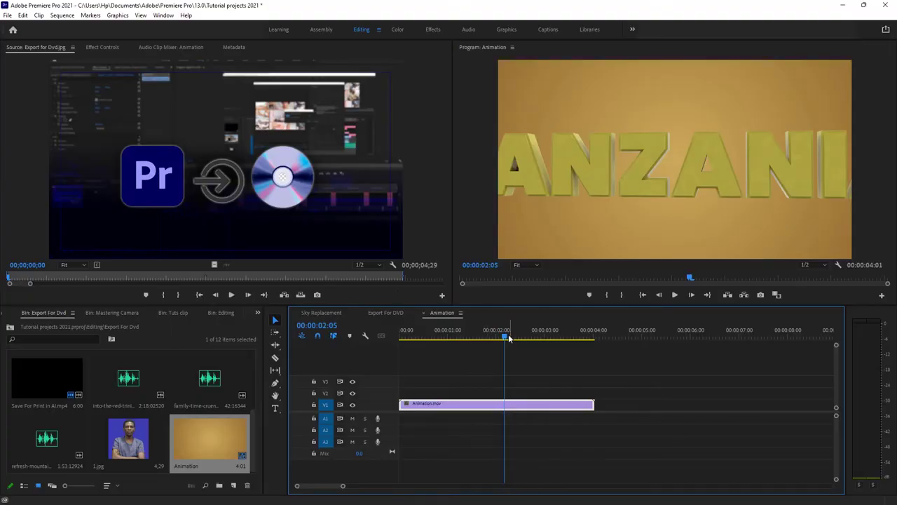
# - Scrub the playhead back along the Animation sequence and bring up the File menu
pyautogui.moveTo(505, 337)
pyautogui.mouseDown()
pyautogui.moveTo(445, 339)
pyautogui.moveTo(474, 338)
pyautogui.mouseUp()
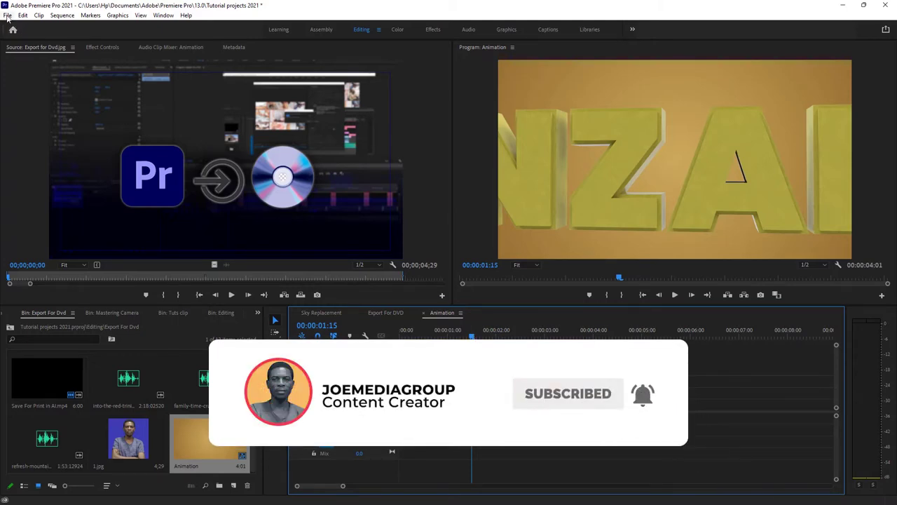
pyautogui.click(7, 16)
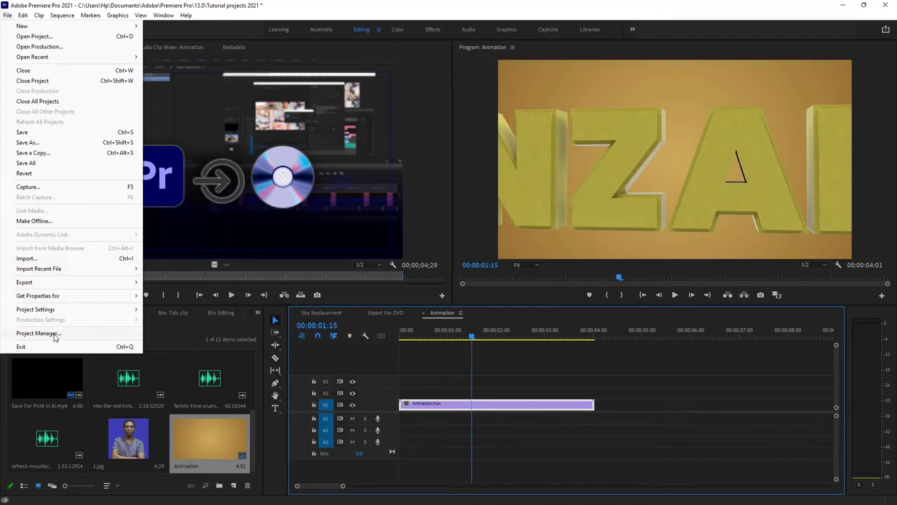
# - Open Project Manager and move its dialog so the program monitor stays visible
pyautogui.click(39, 333)
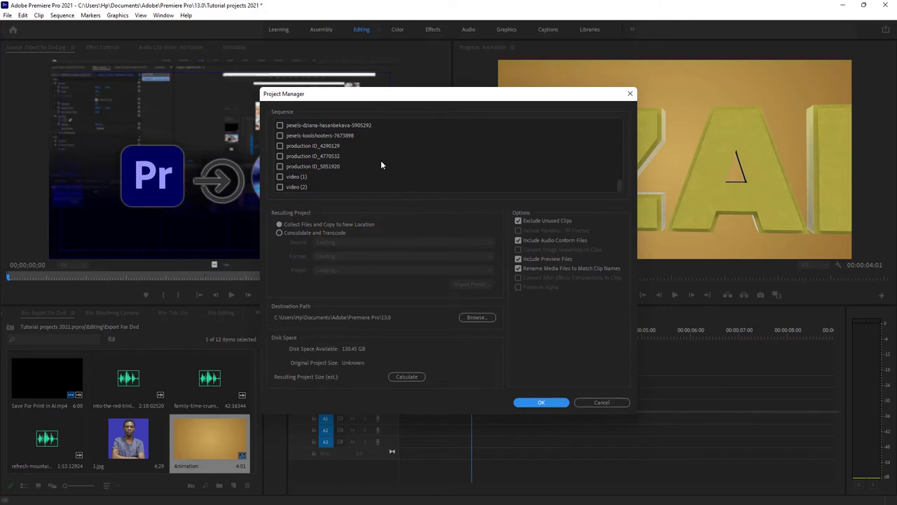
pyautogui.moveTo(355, 94); pyautogui.dragTo(576, 101)
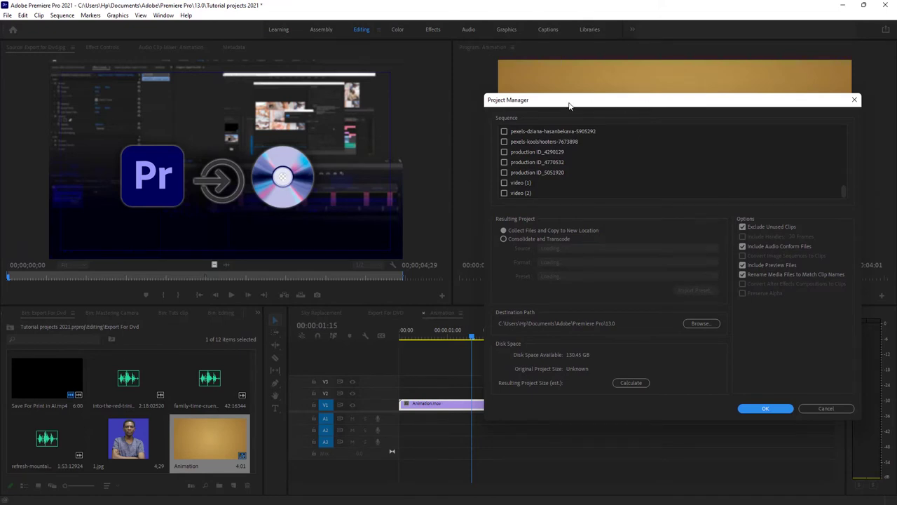
pyautogui.moveTo(569, 103)
pyautogui.mouseDown()
pyautogui.moveTo(765, 216)
pyautogui.moveTo(338, 120)
pyautogui.mouseUp()
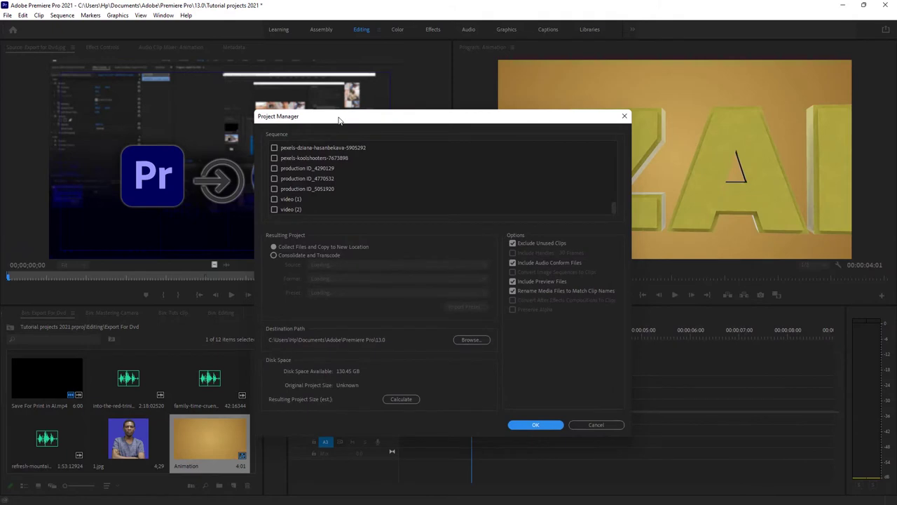
# - Tick the Animation sequence in the Sequence list for collection
pyautogui.scroll(5, 365, 185)
pyautogui.scroll(5, 365, 185)
pyautogui.scroll(5, 365, 185)
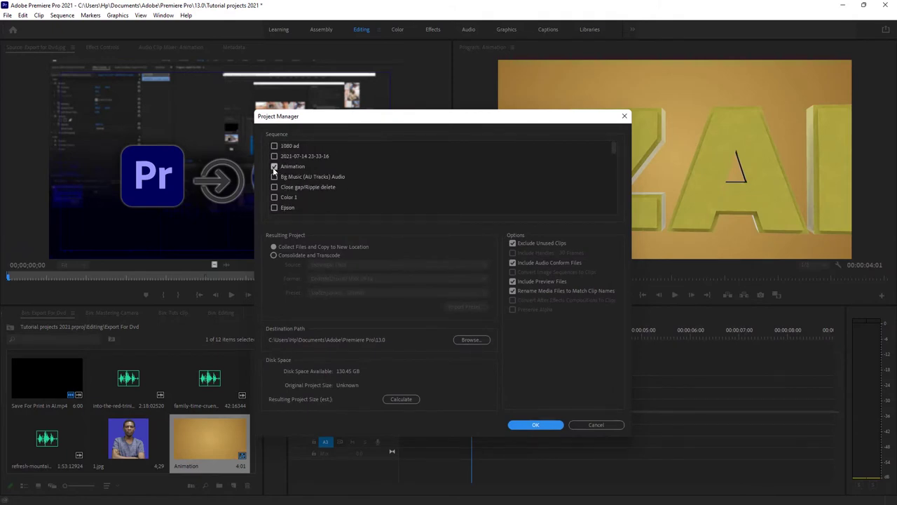
pyautogui.scroll(-5, 371, 173)
pyautogui.scroll(-5, 393, 175)
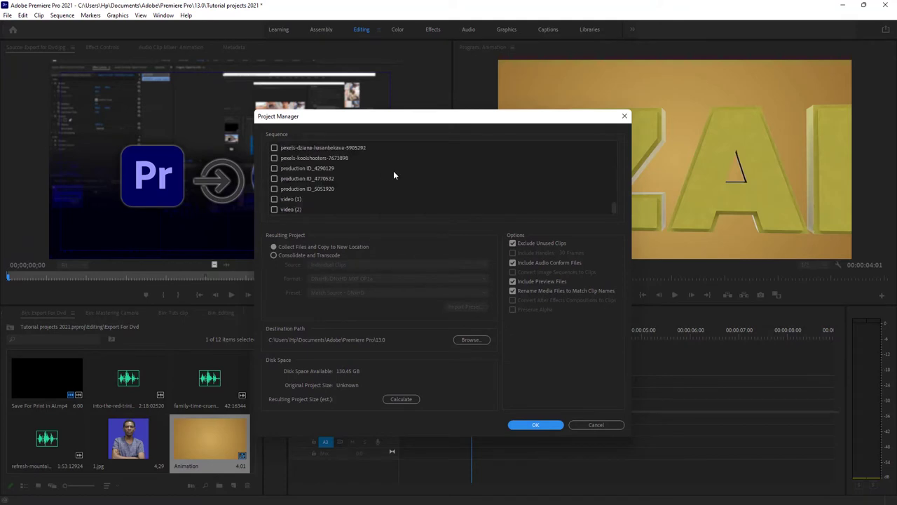
pyautogui.scroll(10, 393, 175)
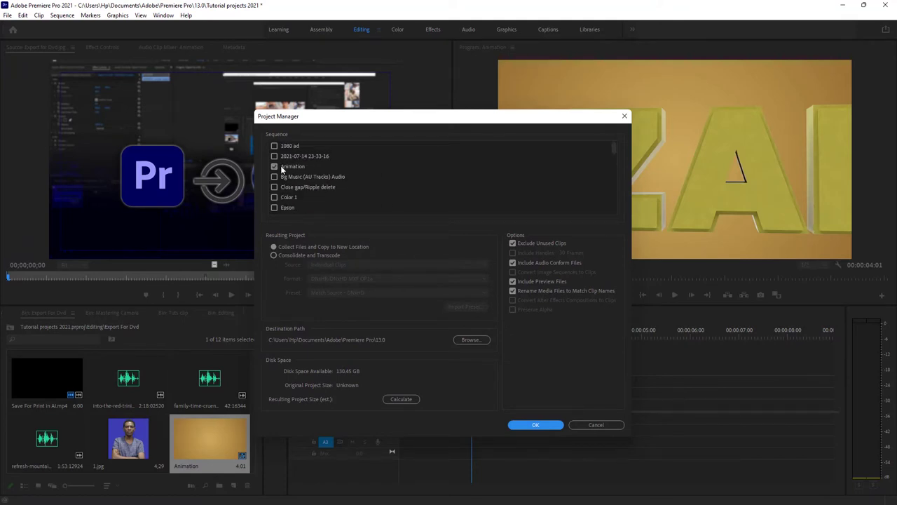
pyautogui.click(275, 167)
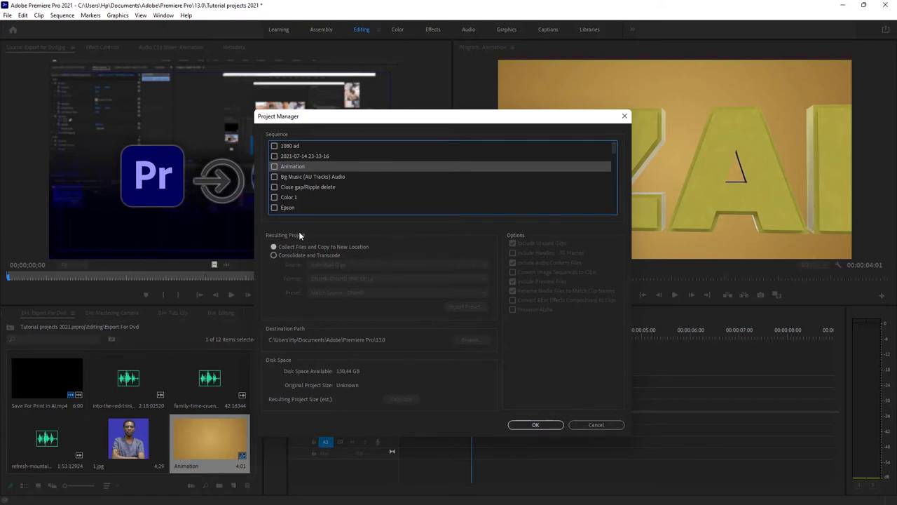
pyautogui.click(274, 167)
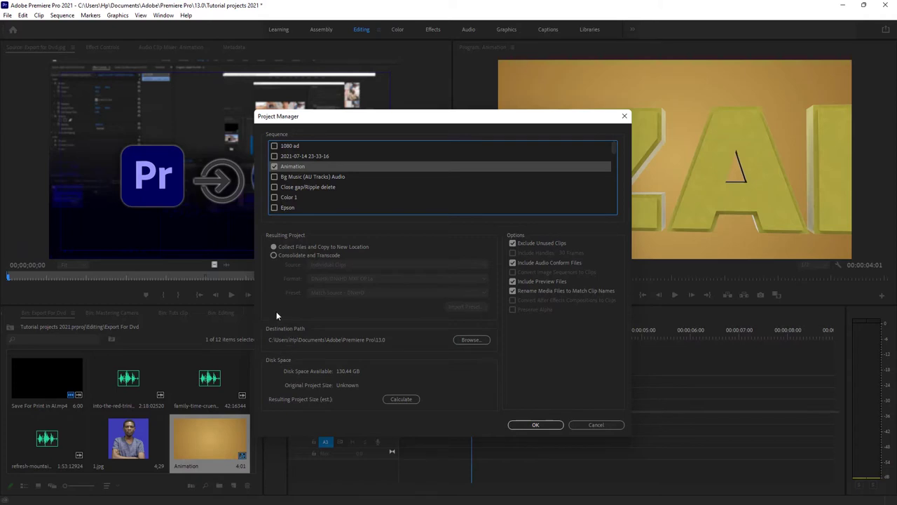
# - Set the Project Manager destination path to the Downloads\Video folder
pyautogui.click(471, 339)
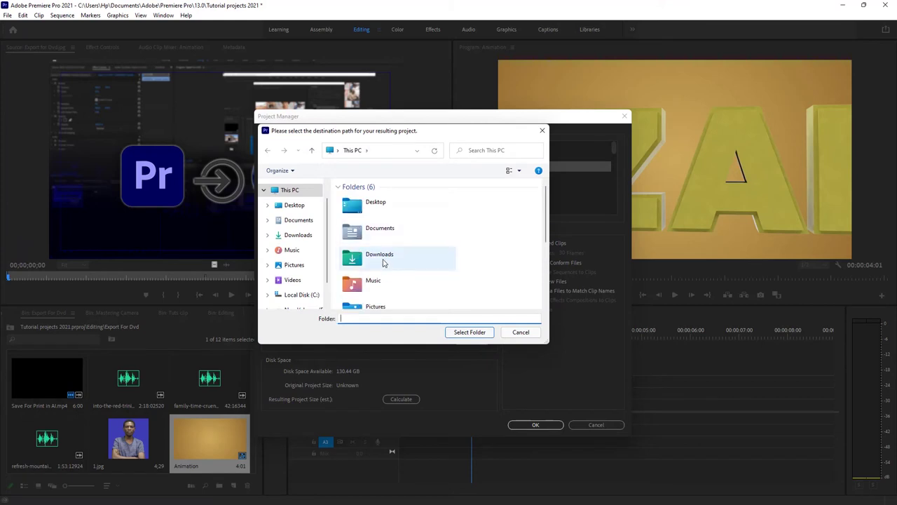
pyautogui.click(384, 262)
pyautogui.doubleClick(384, 262)
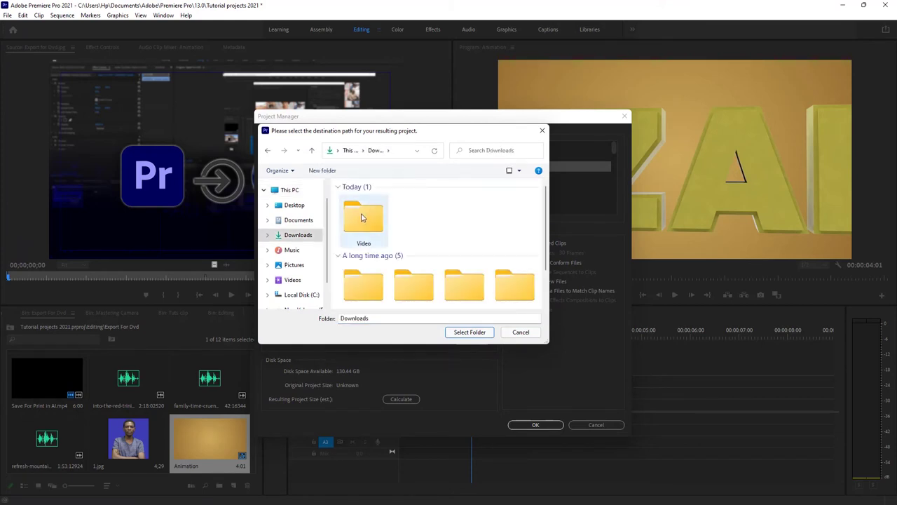
pyautogui.doubleClick(360, 214)
pyautogui.click(471, 337)
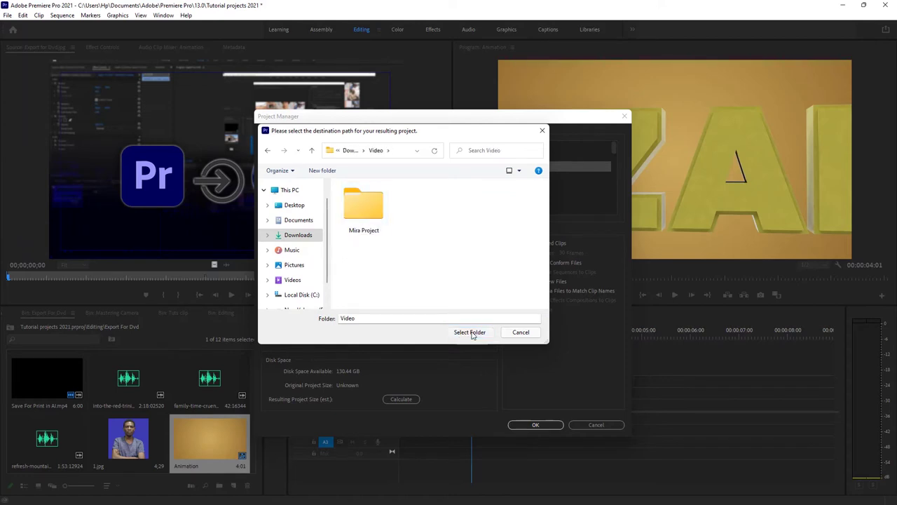
pyautogui.click(471, 333)
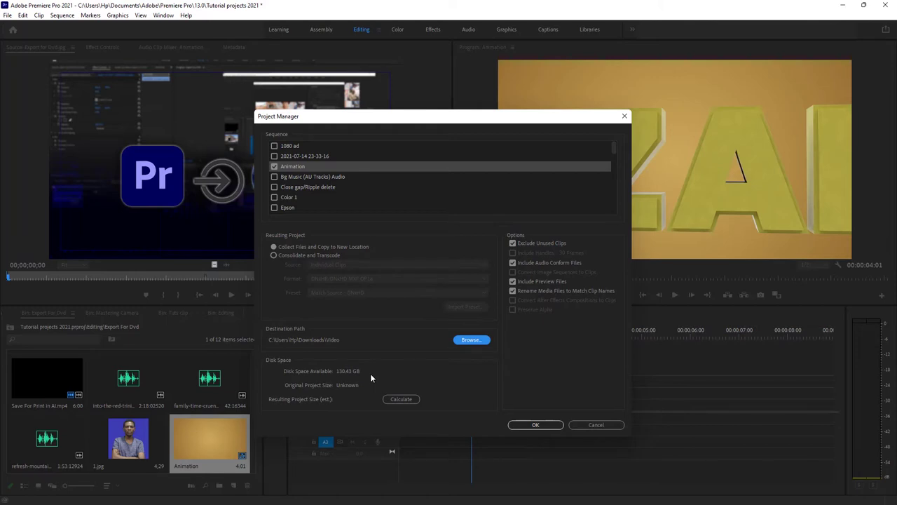
pyautogui.click(400, 398)
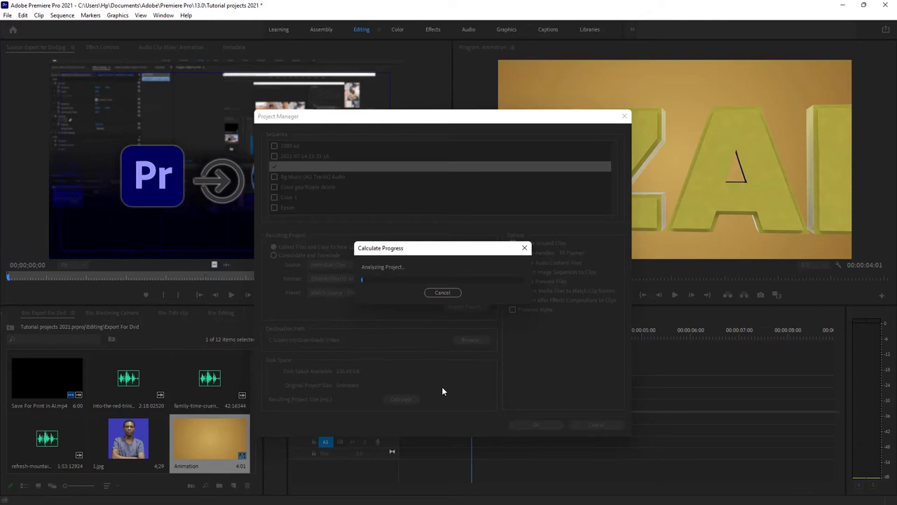
pyautogui.click(431, 295)
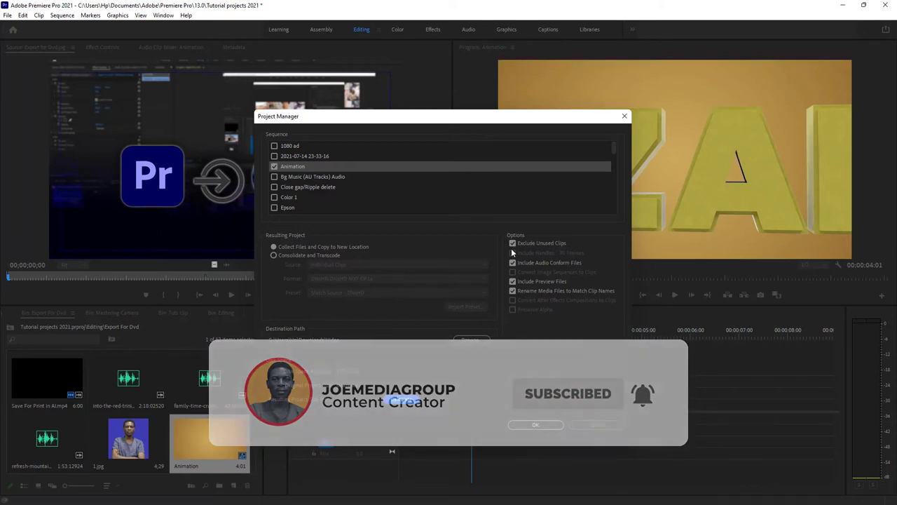
pyautogui.click(512, 243)
pyautogui.click(513, 244)
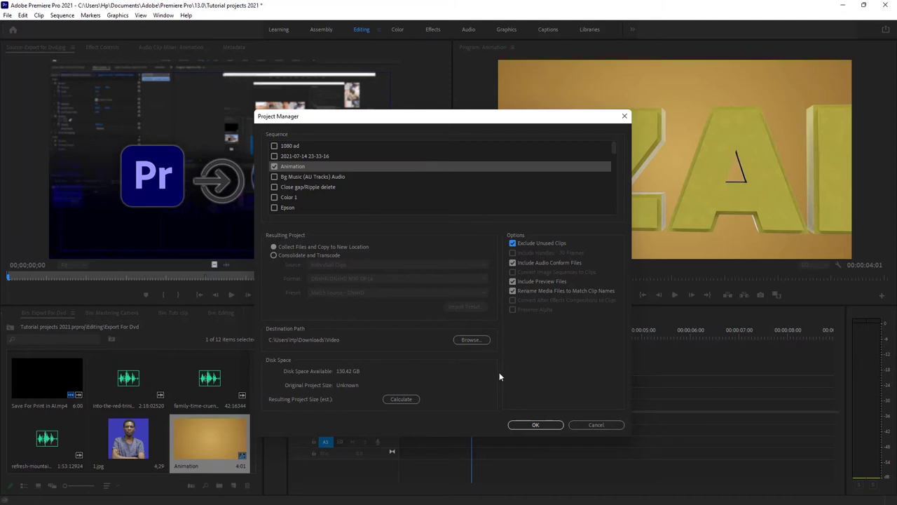
# - Confirm Project Manager and save the project so the Animation sequence is copied
pyautogui.click(528, 425)
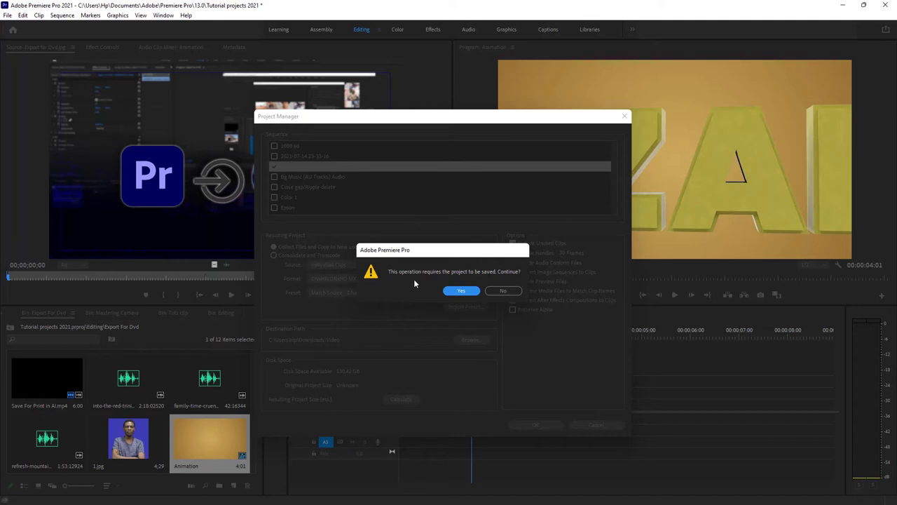
pyautogui.click(457, 291)
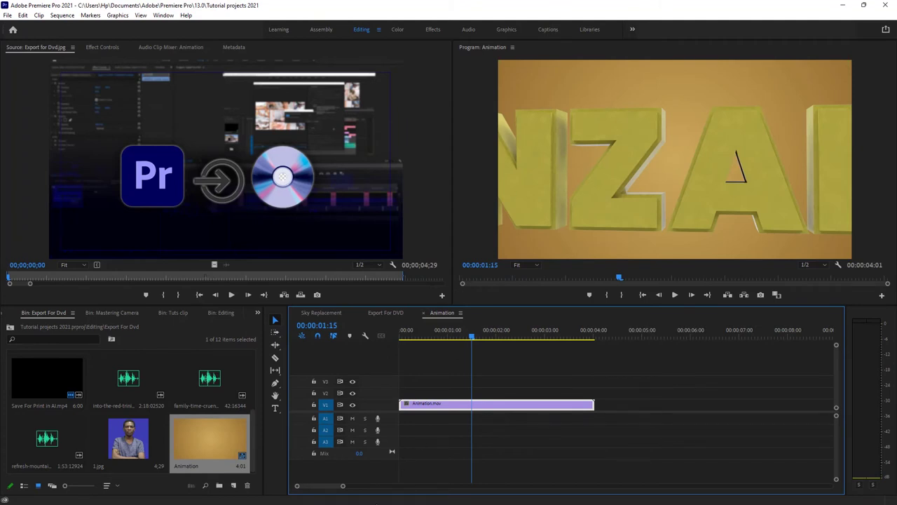
# - Switch to File Explorer and open Downloads\Video\Copied_Tutorial projects 2021
pyautogui.press('super')
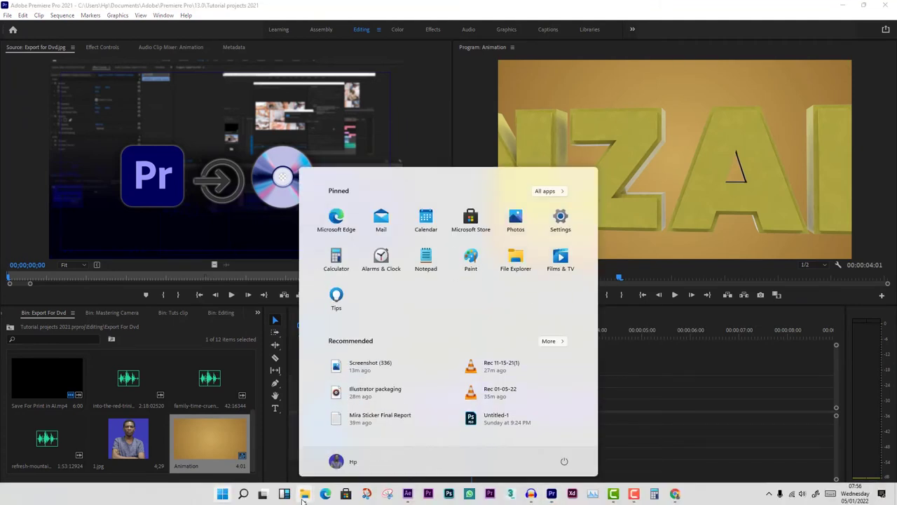
pyautogui.moveTo(302, 499)
pyautogui.click(310, 460)
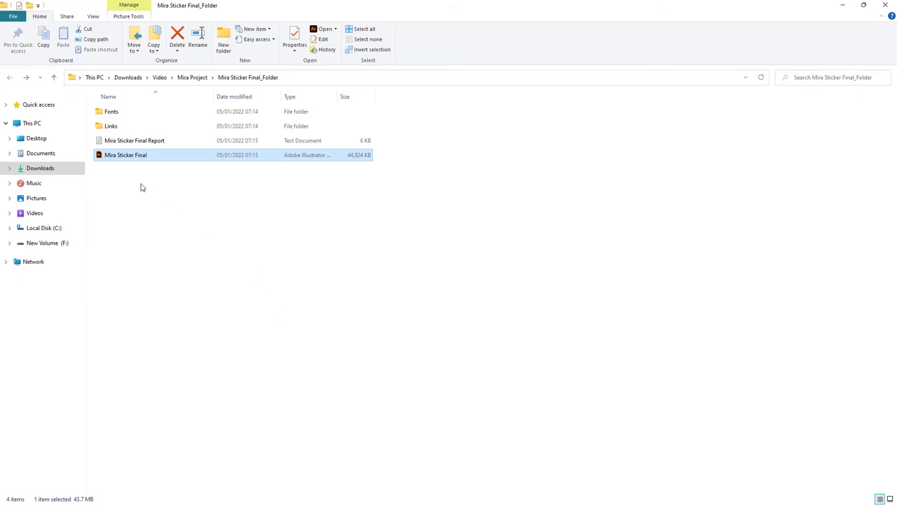
pyautogui.click(51, 170)
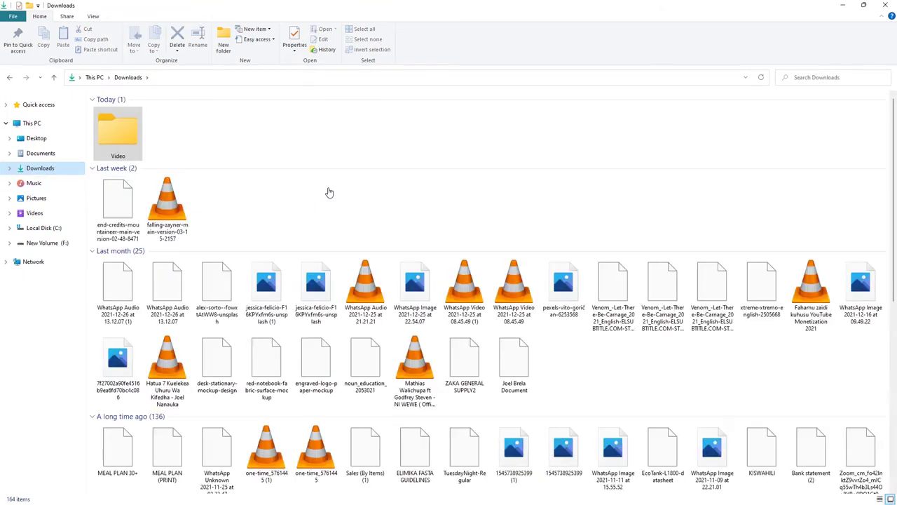
pyautogui.doubleClick(126, 143)
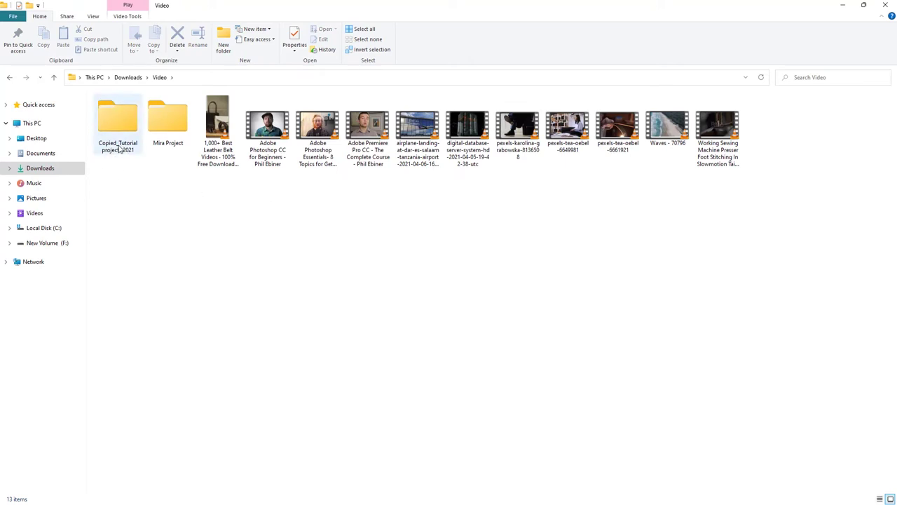
pyautogui.doubleClick(120, 137)
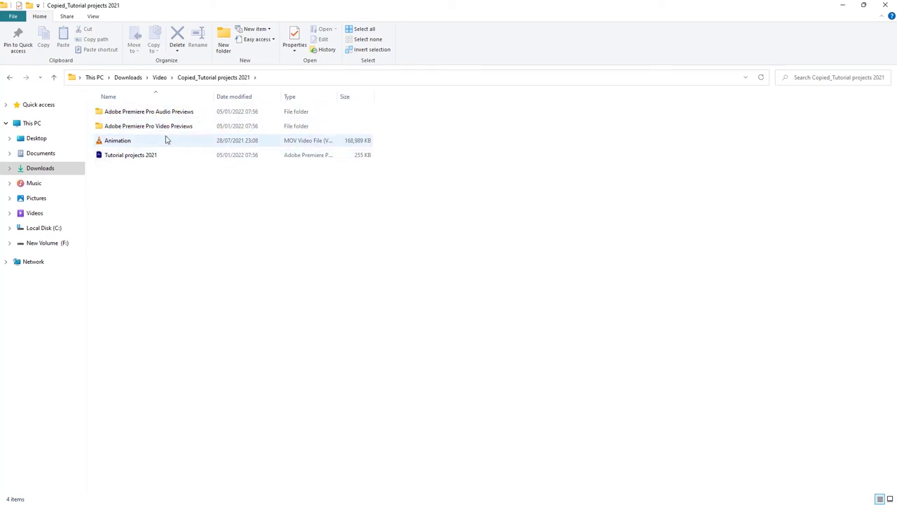
# - Check the Audio Previews folder, go back to Downloads and minimize File Explorer
pyautogui.moveTo(166, 139)
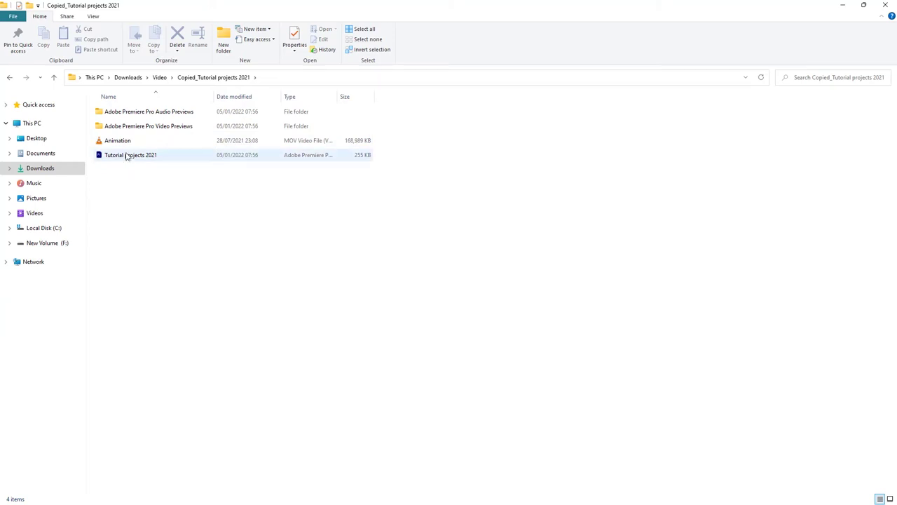
pyautogui.doubleClick(167, 114)
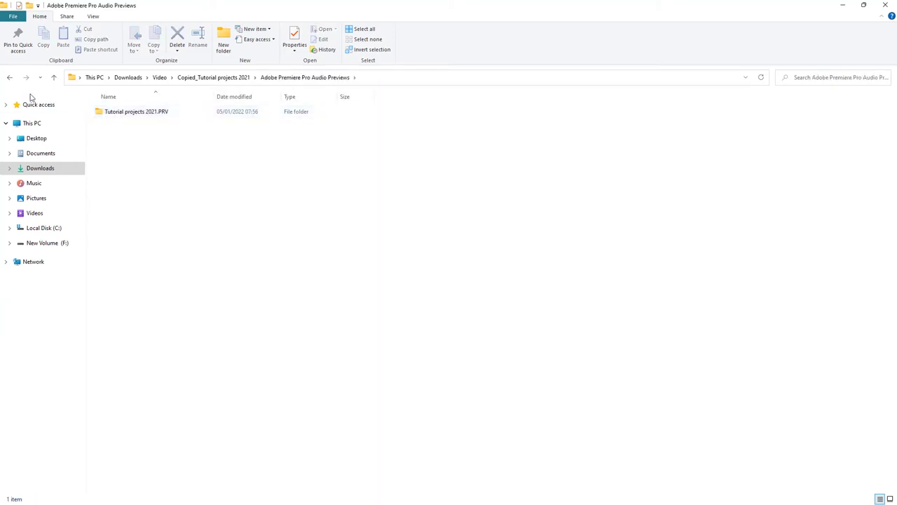
pyautogui.click(11, 81)
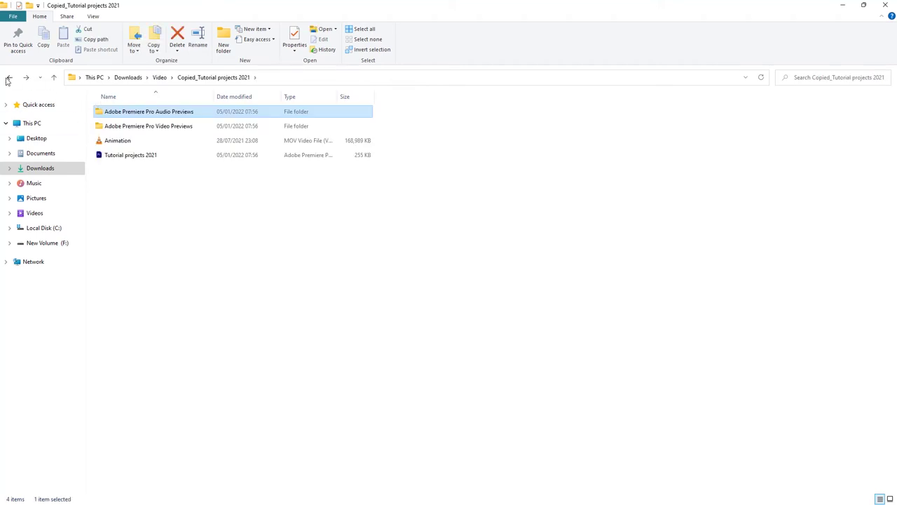
pyautogui.click(9, 81)
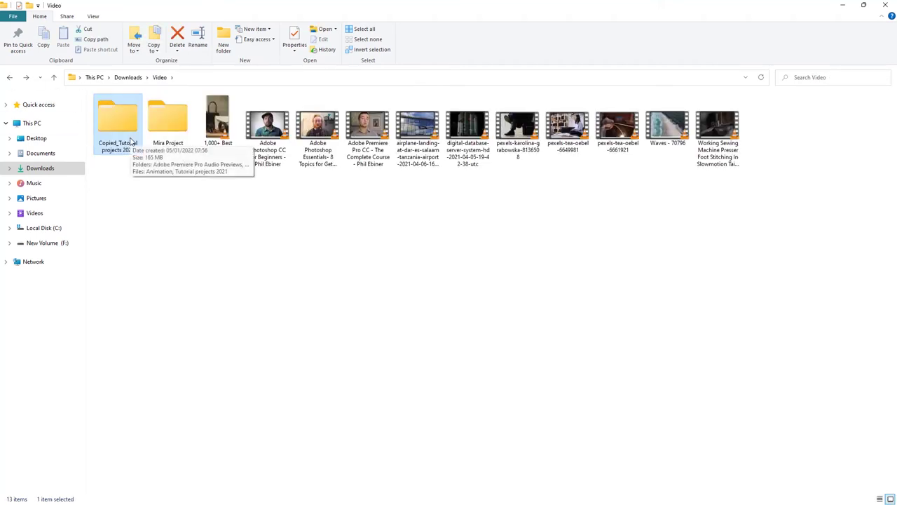
pyautogui.click(9, 78)
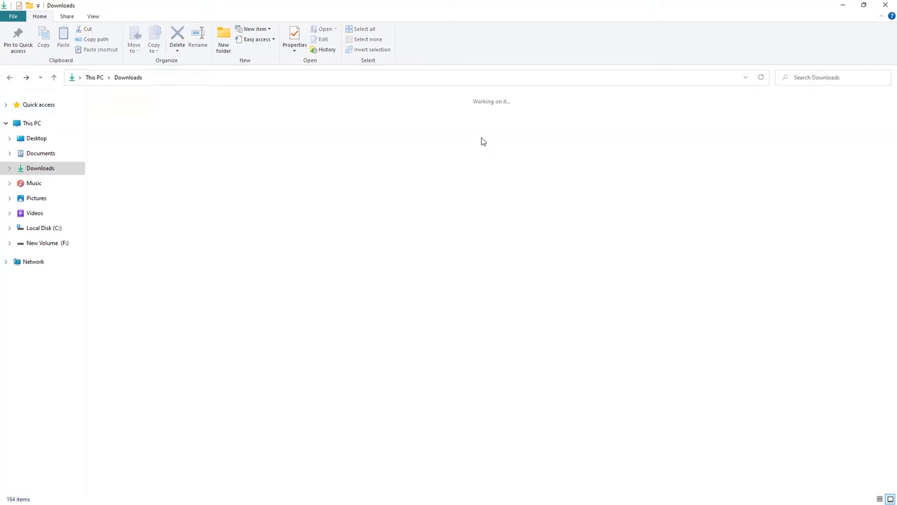
pyautogui.click(843, 6)
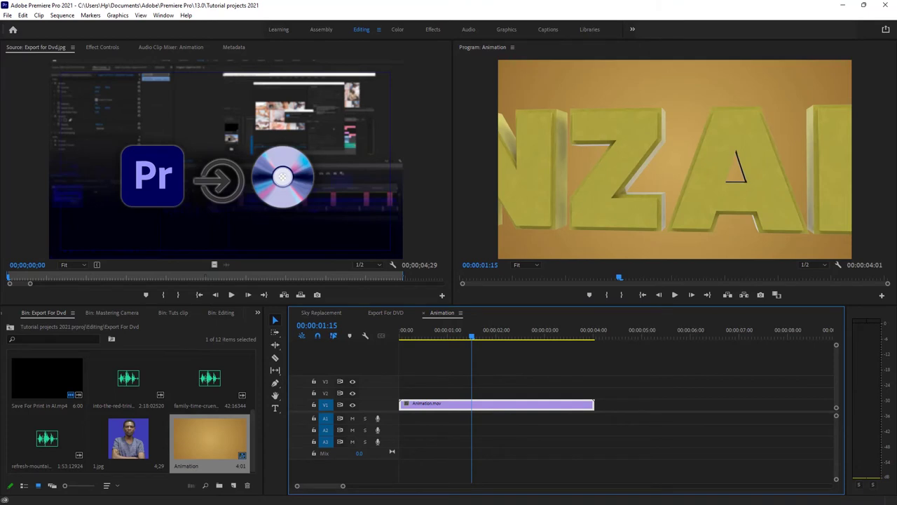
pyautogui.press('super')
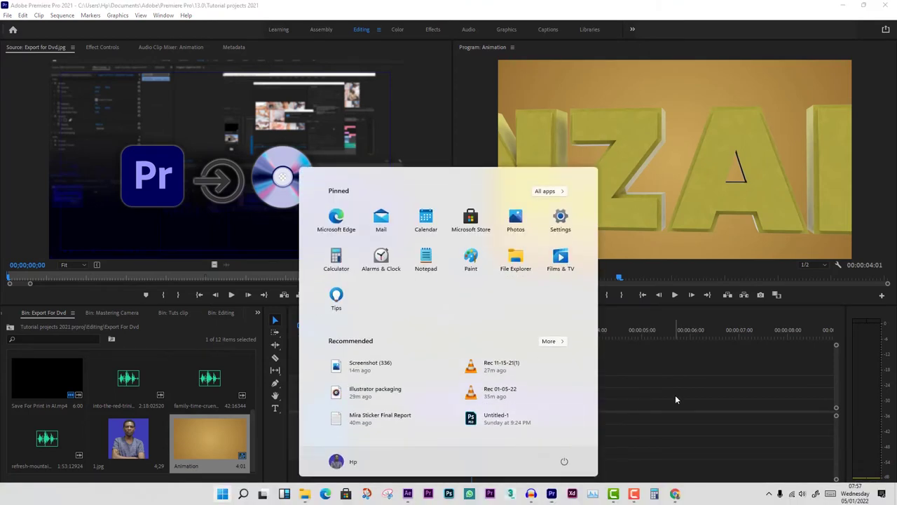
pyautogui.click(676, 382)
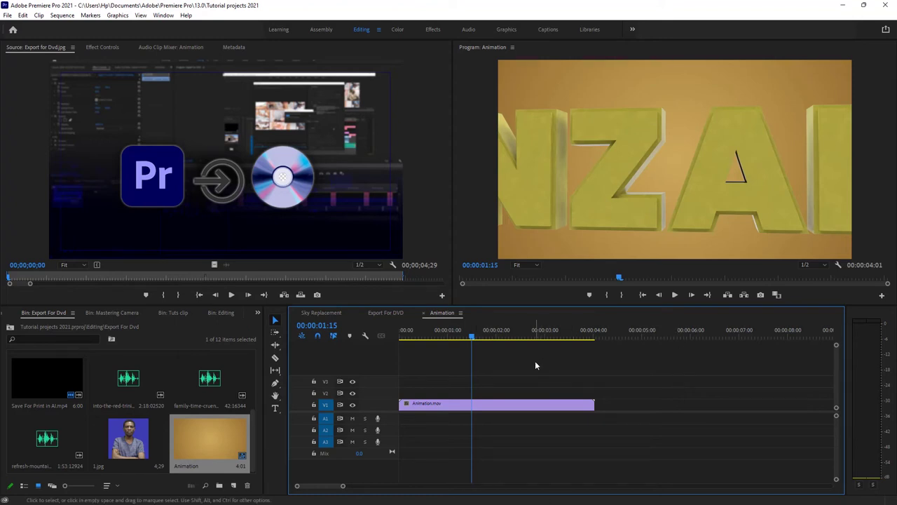
pyautogui.press('super')
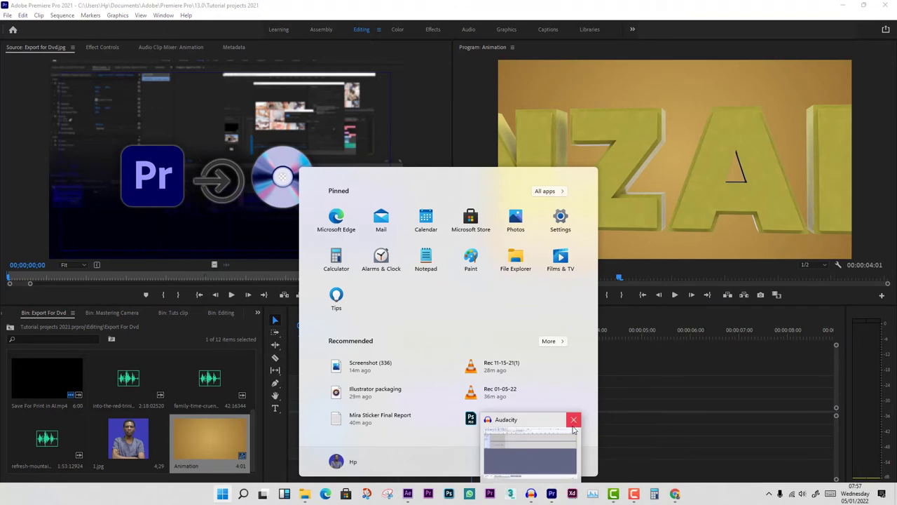
pyautogui.click(531, 493)
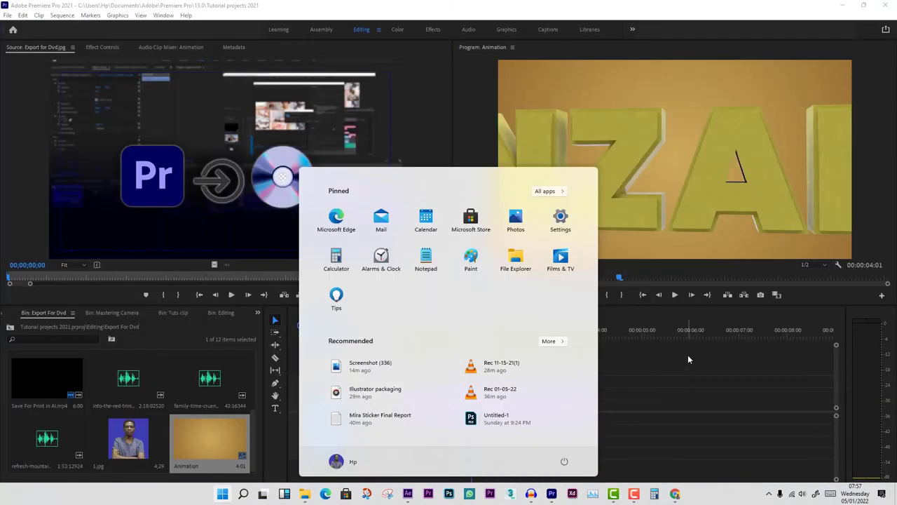
pyautogui.click(678, 383)
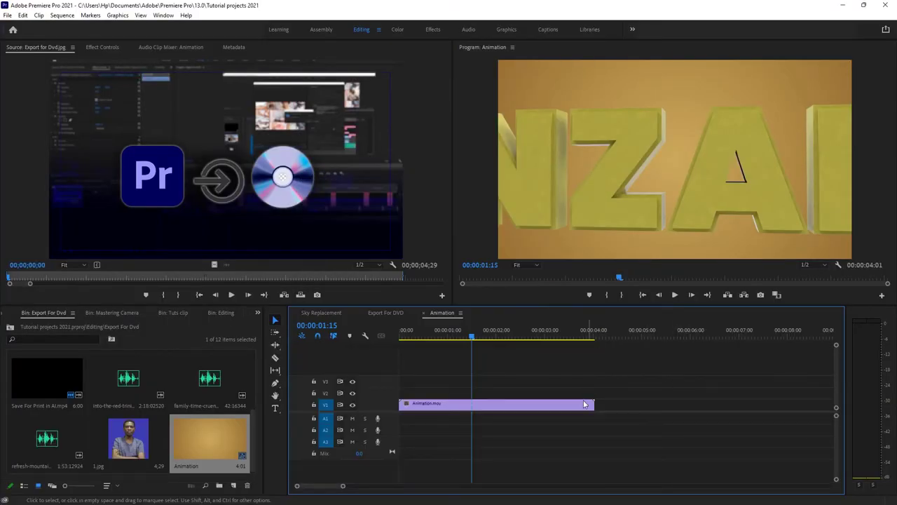
pyautogui.press('super')
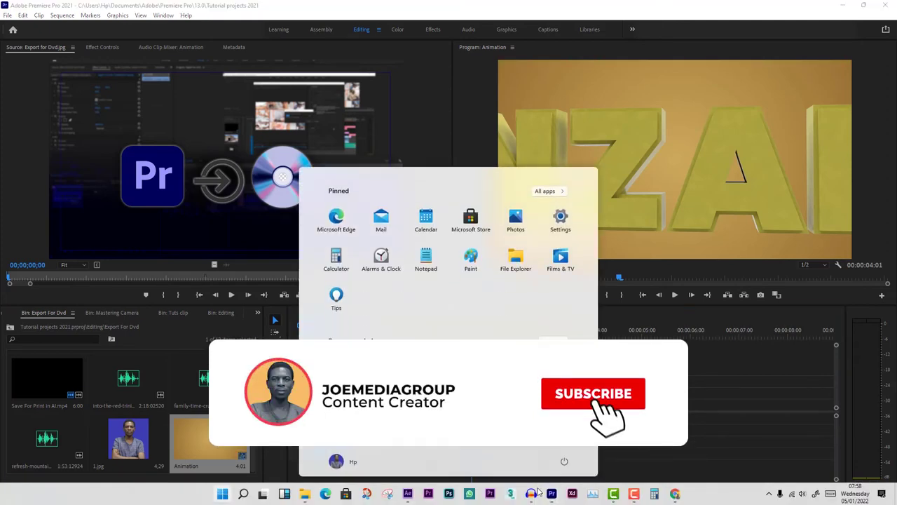
# - Switch to the Transition project in After Effects and show File > Dependencies
pyautogui.click(409, 494)
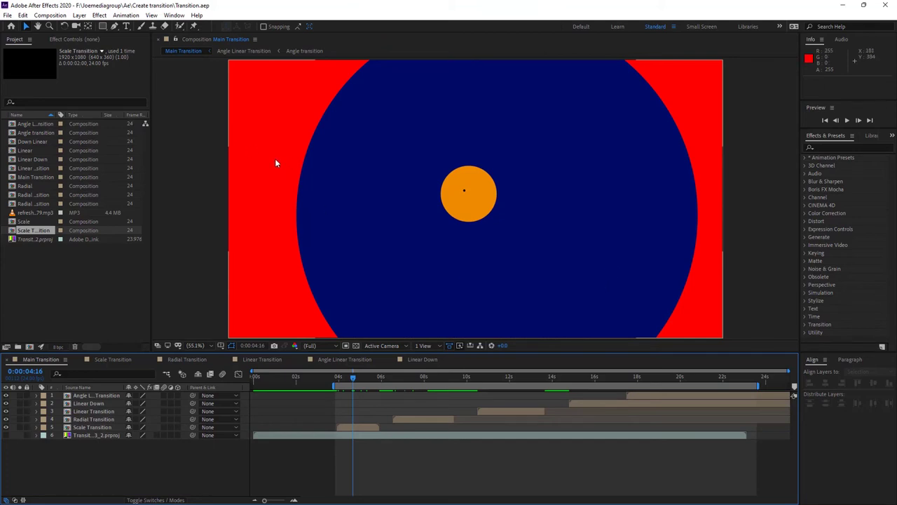
pyautogui.click(9, 16)
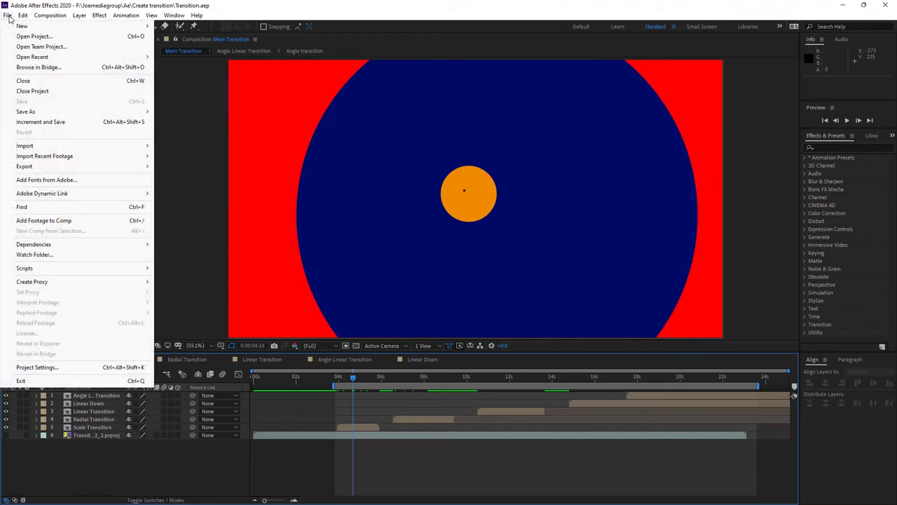
pyautogui.moveTo(68, 246)
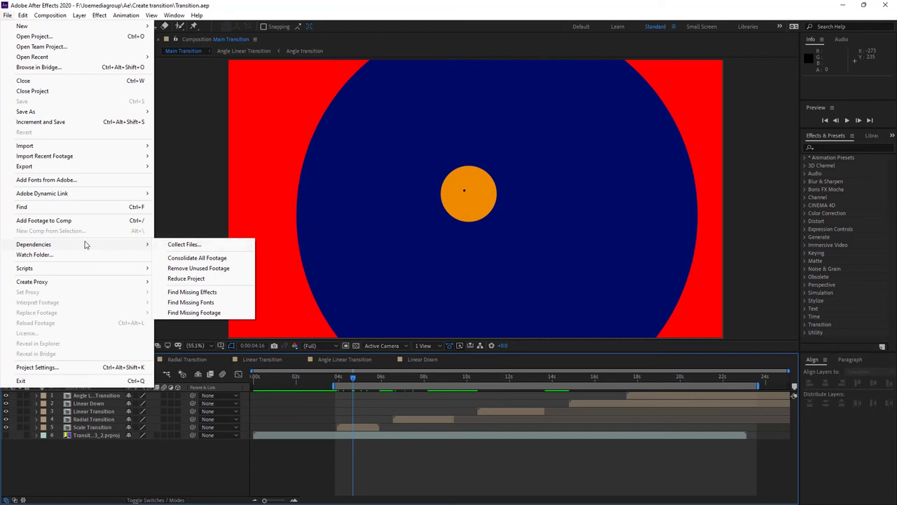
# - In Collect Files, collect source files For Selected Comps with Reduce Project checked
pyautogui.click(197, 248)
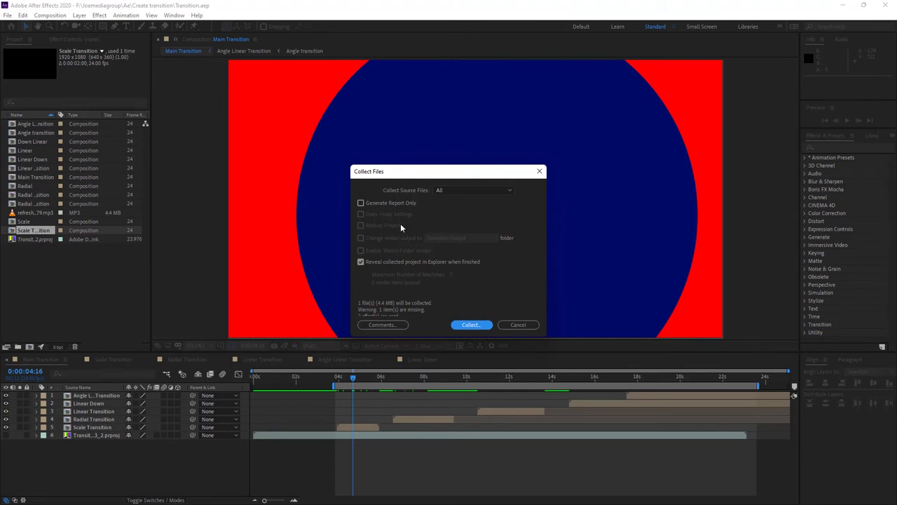
pyautogui.click(459, 194)
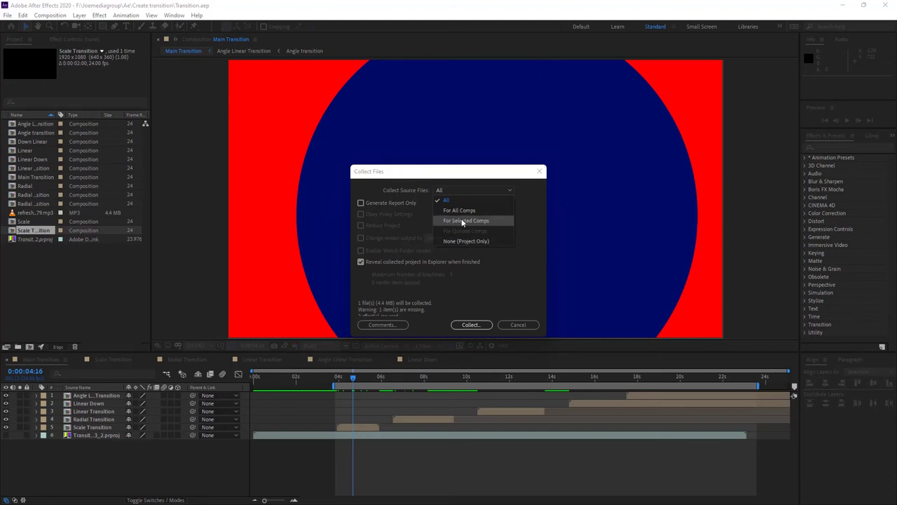
pyautogui.click(461, 221)
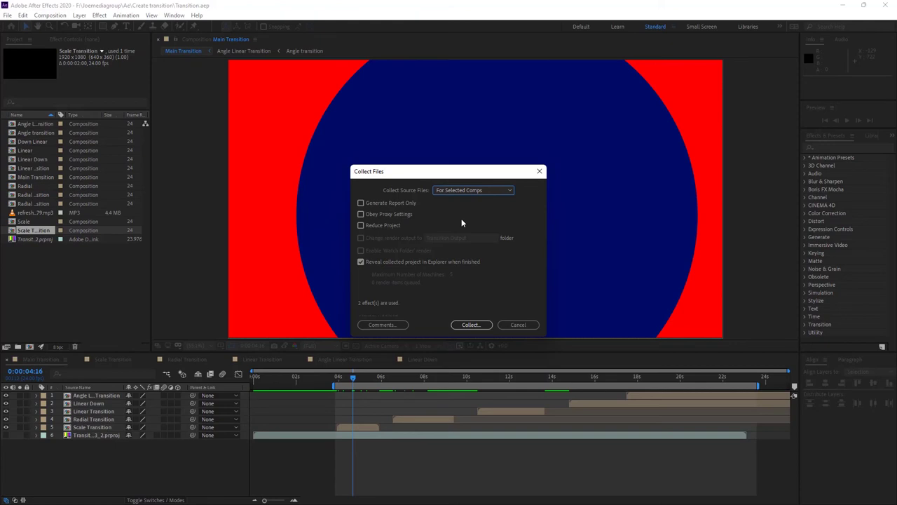
pyautogui.click(491, 196)
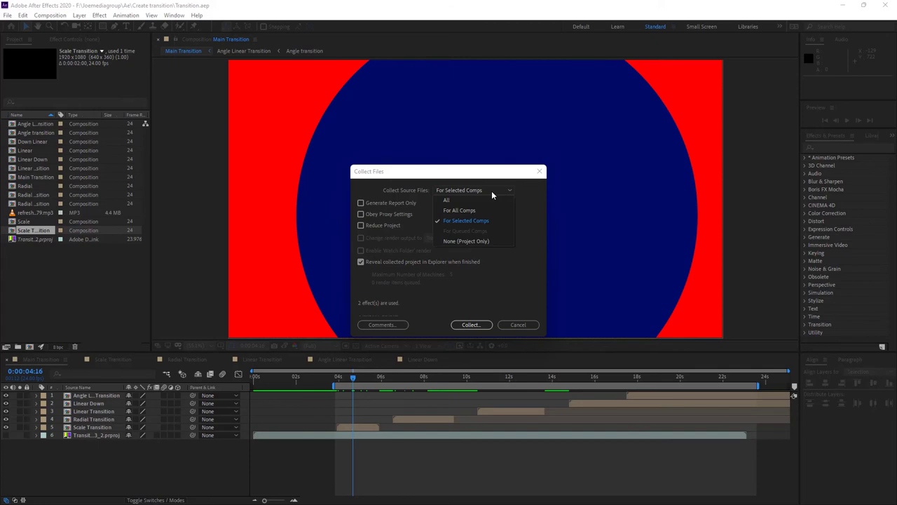
pyautogui.click(450, 199)
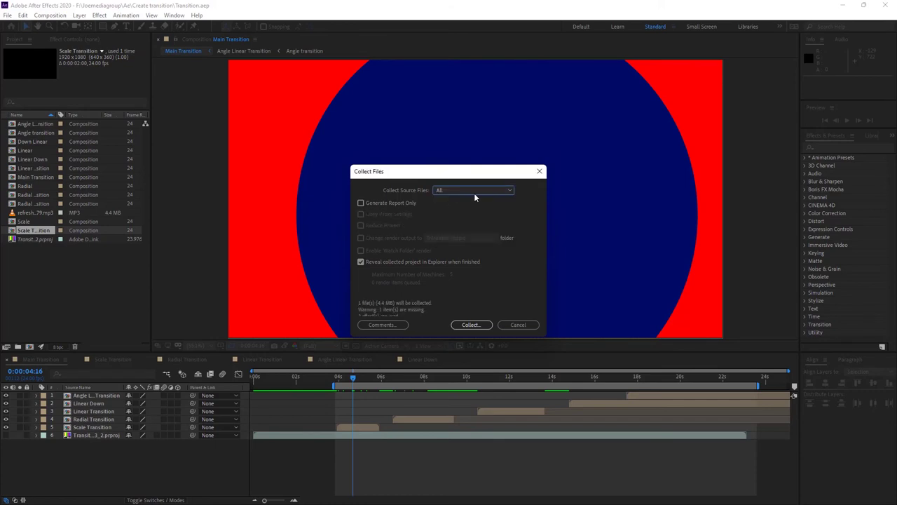
pyautogui.click(467, 193)
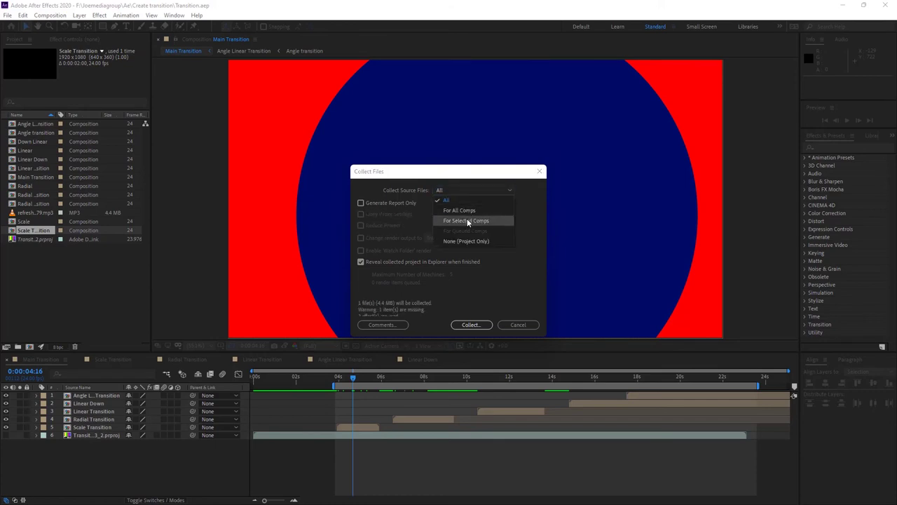
pyautogui.click(468, 220)
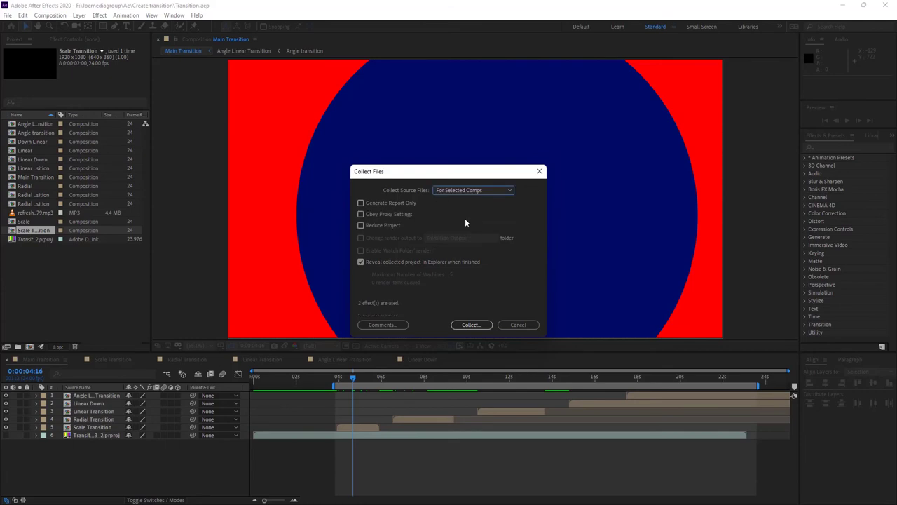
pyautogui.click(361, 203)
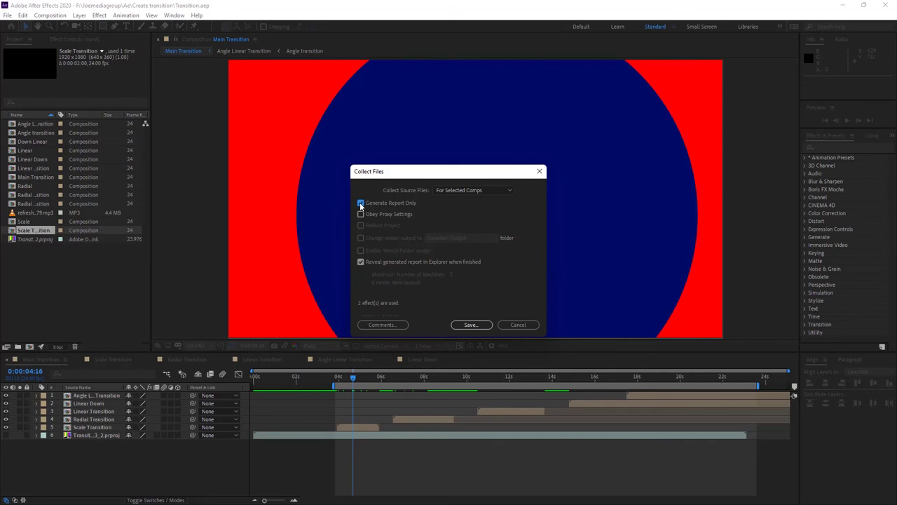
pyautogui.click(361, 203)
pyautogui.click(361, 225)
# - Start the collection and browse to Downloads\Video as the save location
pyautogui.click(471, 325)
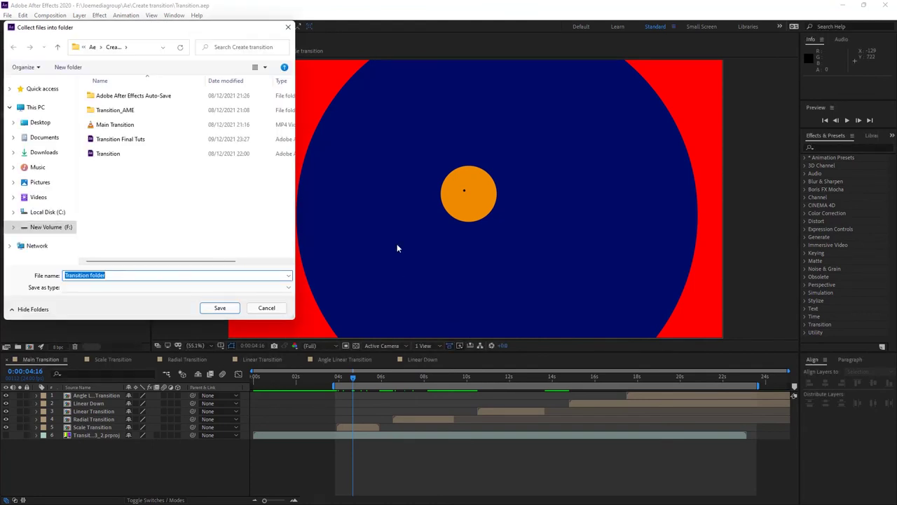
pyautogui.click(55, 153)
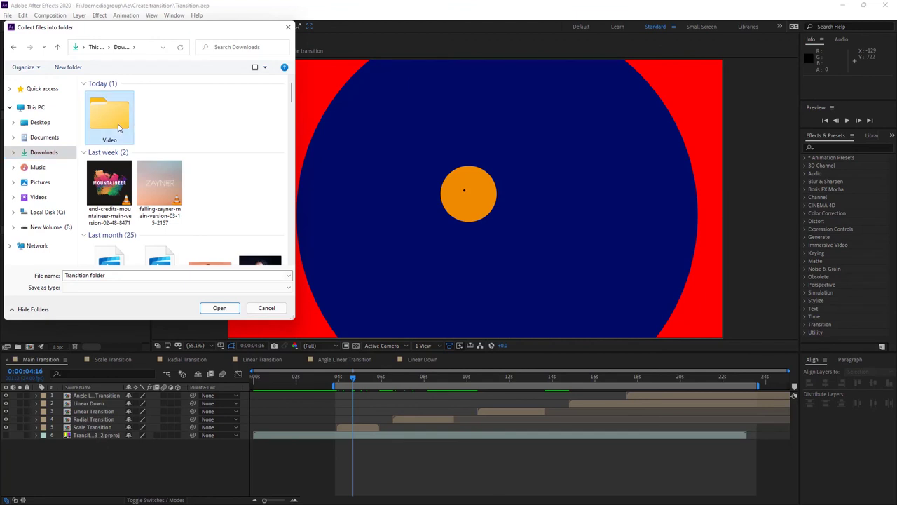
pyautogui.doubleClick(109, 105)
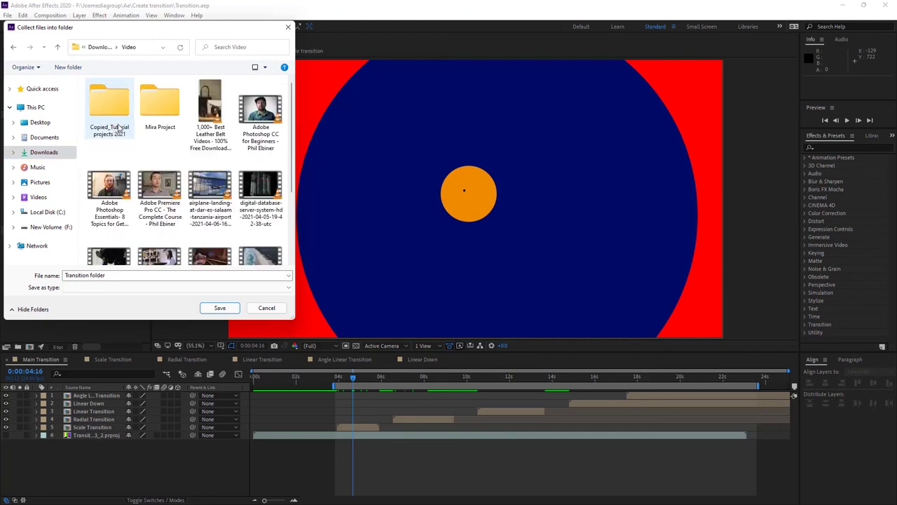
# - Create an 'Ae Files' folder in Video, then save the collection into Mira Project
pyautogui.rightClick(156, 141)
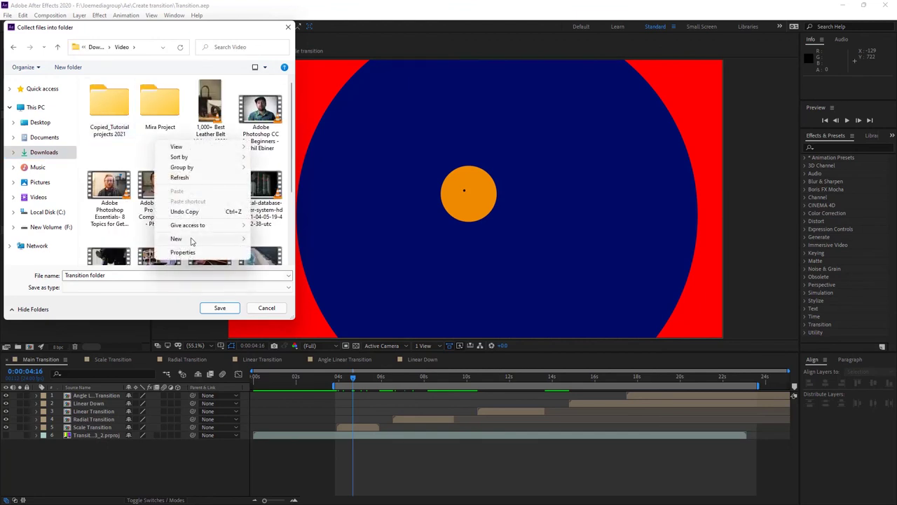
pyautogui.moveTo(211, 241)
pyautogui.click(272, 241)
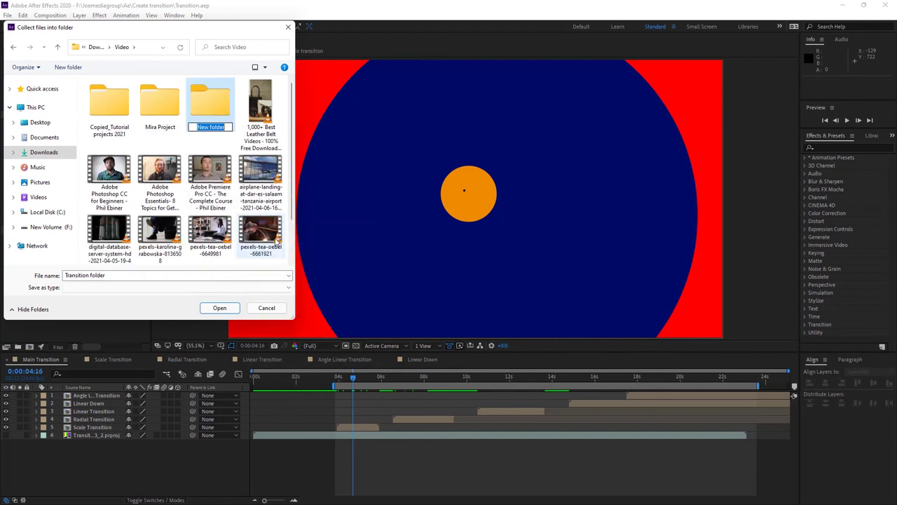
pyautogui.write('A')
pyautogui.write('e File')
pyautogui.write('s')
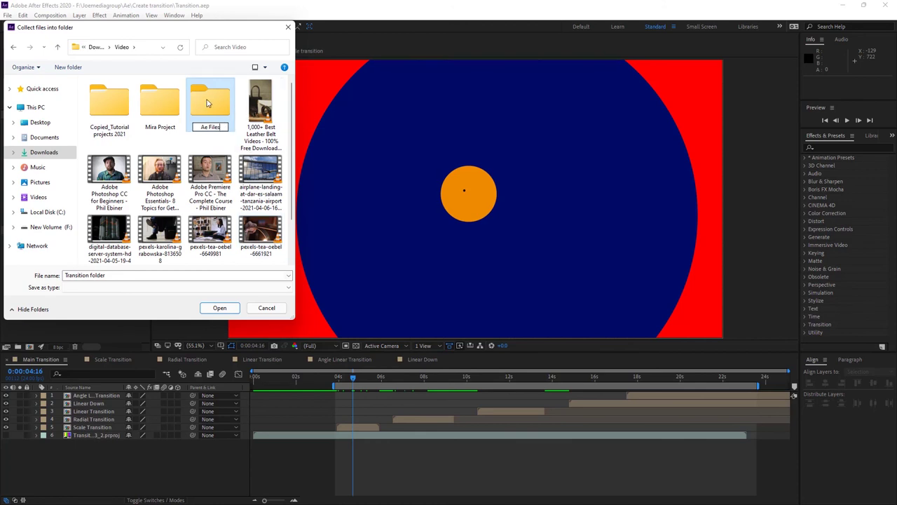
pyautogui.press('Return')
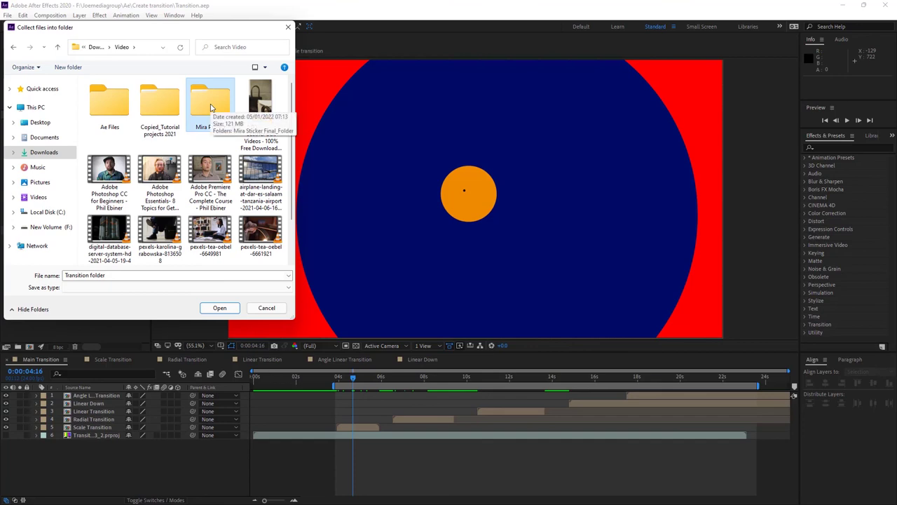
pyautogui.doubleClick(210, 107)
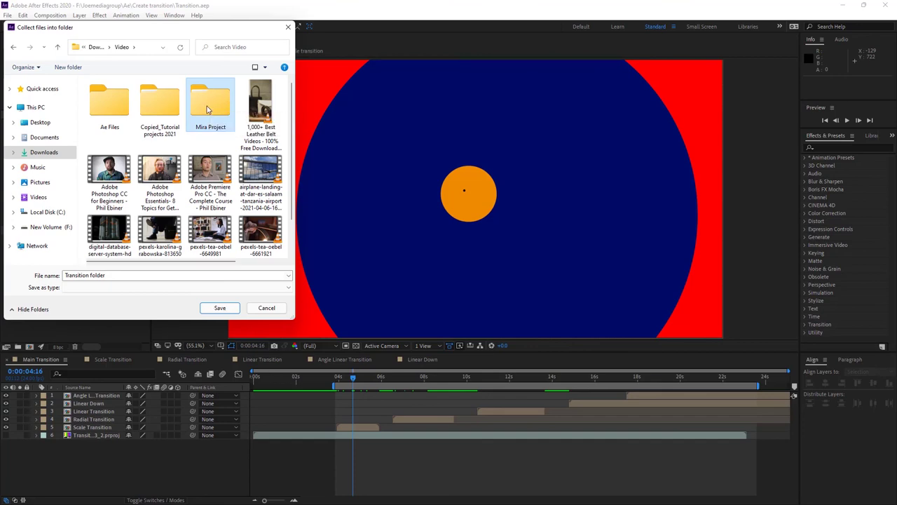
pyautogui.click(219, 308)
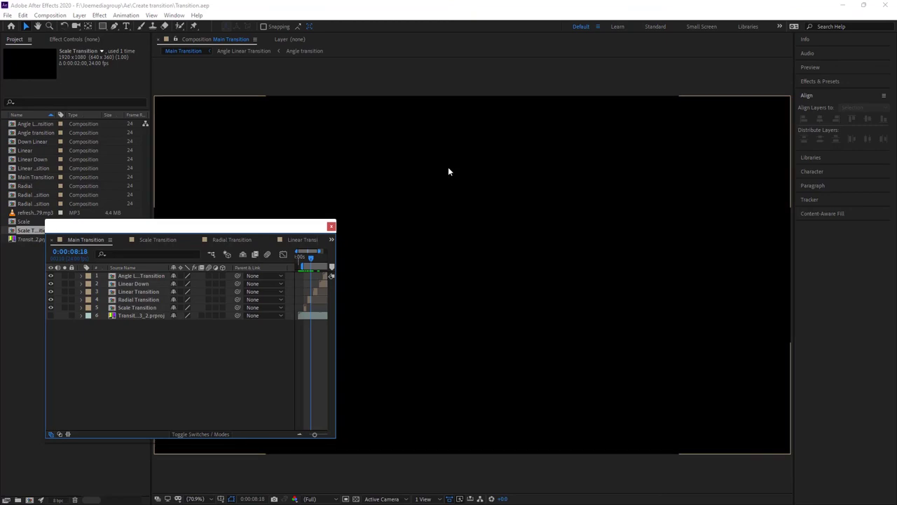
# - Switch to Explorer showing the Transition folder with the collected project and TransitionReport
pyautogui.hotkey('alt', 'Tab')
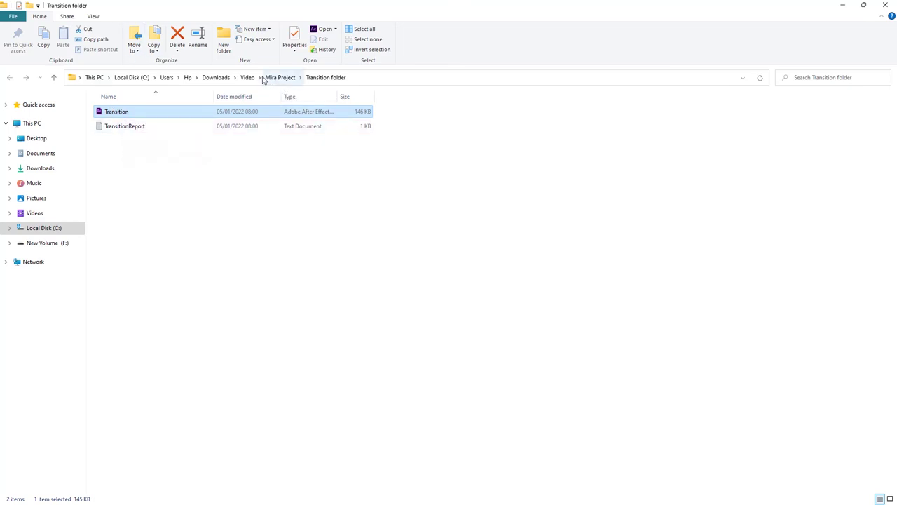
# - Navigate up to Downloads and reopen the Video folder
pyautogui.click(217, 77)
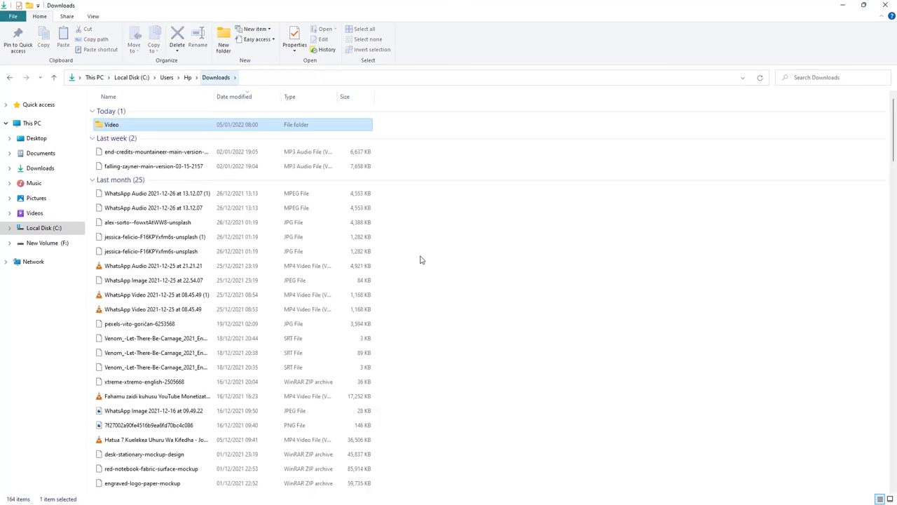
pyautogui.doubleClick(308, 126)
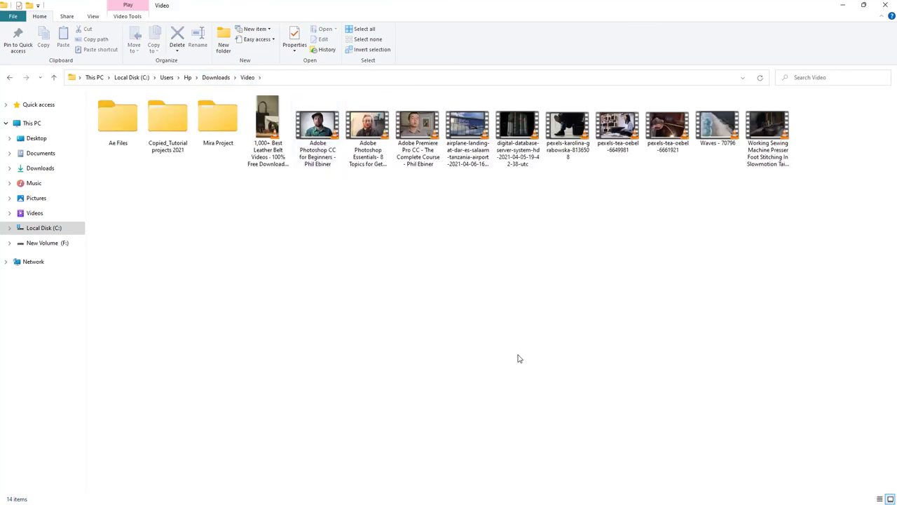